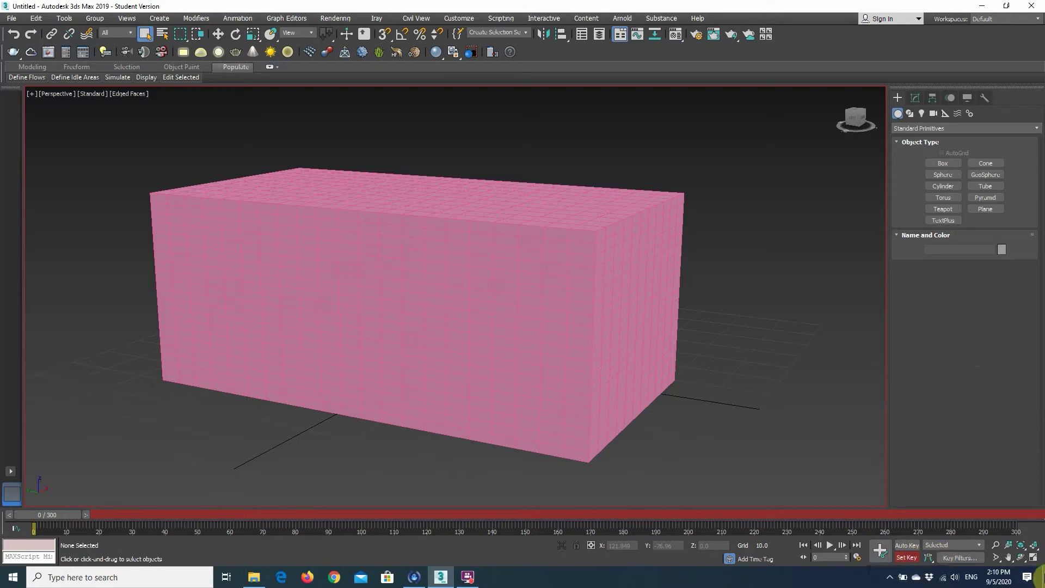
Step: Limit key filters to Rotation only by turning off Position, Scale and IK Parameters, then select the pink box
left_click(964, 555)
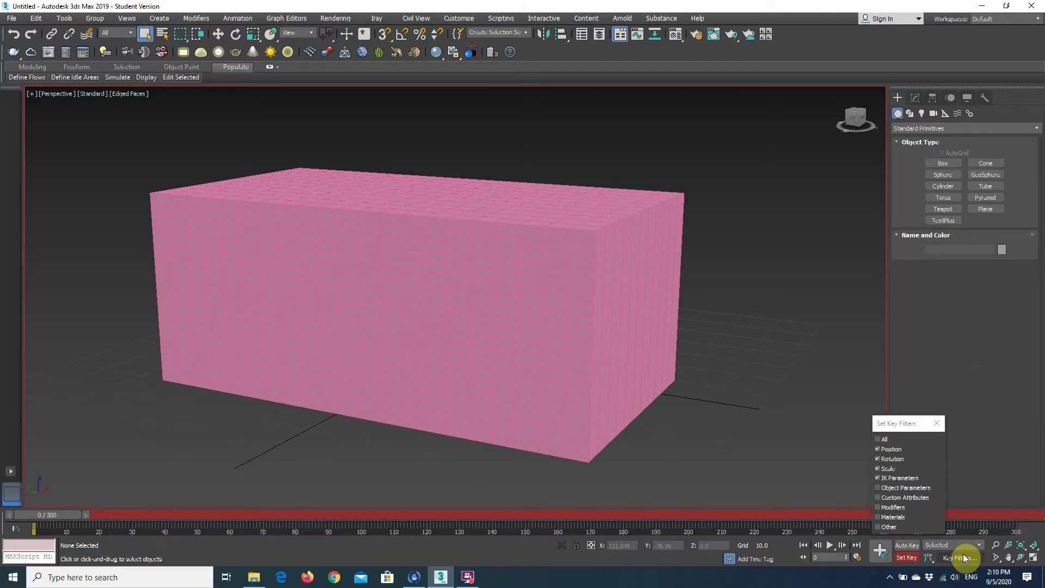
left_click(902, 448)
left_click(903, 468)
left_click(911, 477)
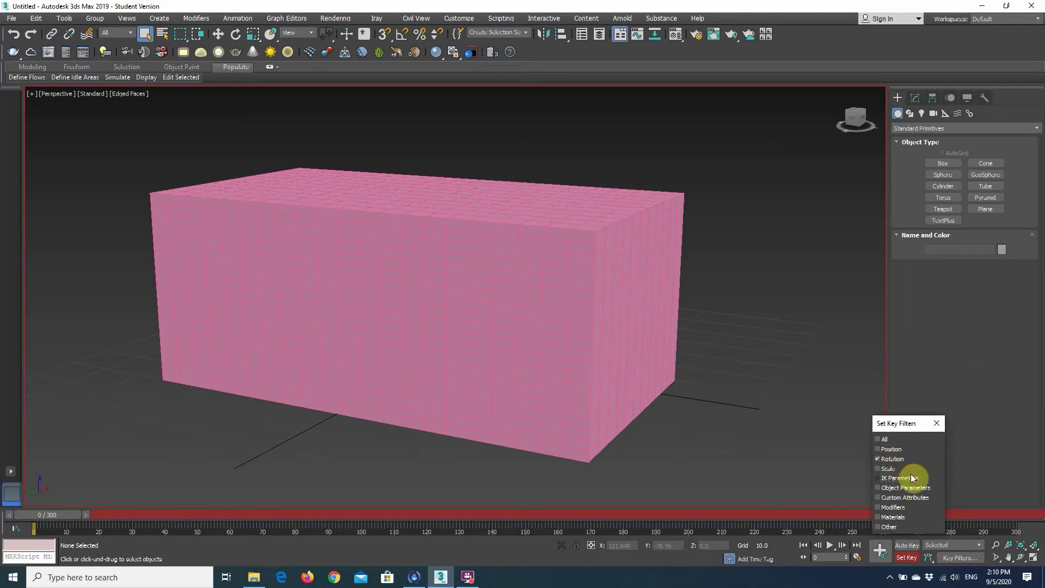
left_click(483, 371)
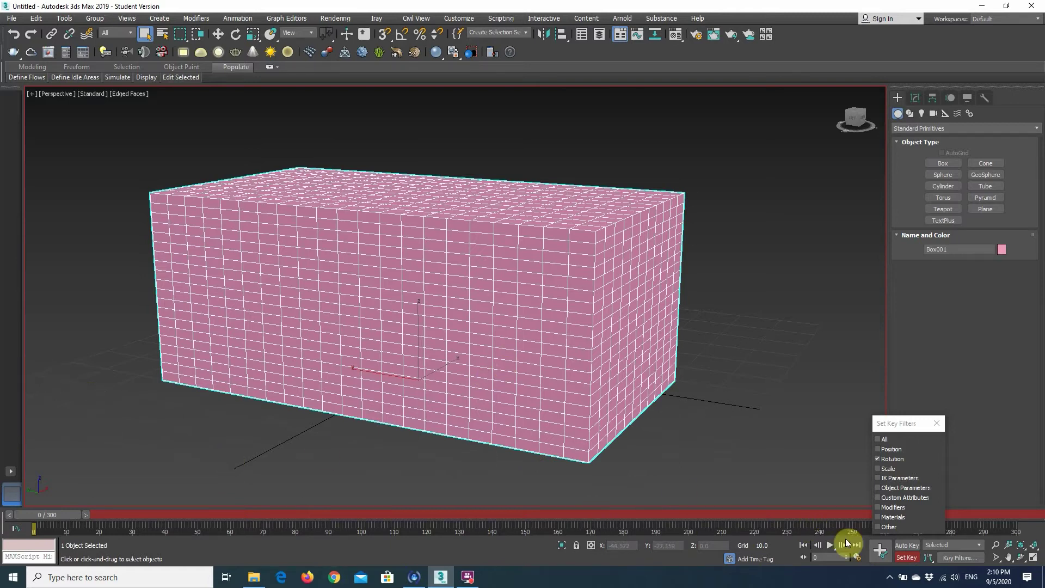
Step: Key the box's rotation at frame 0, then tilt it and key it at frame 70
left_click(881, 554)
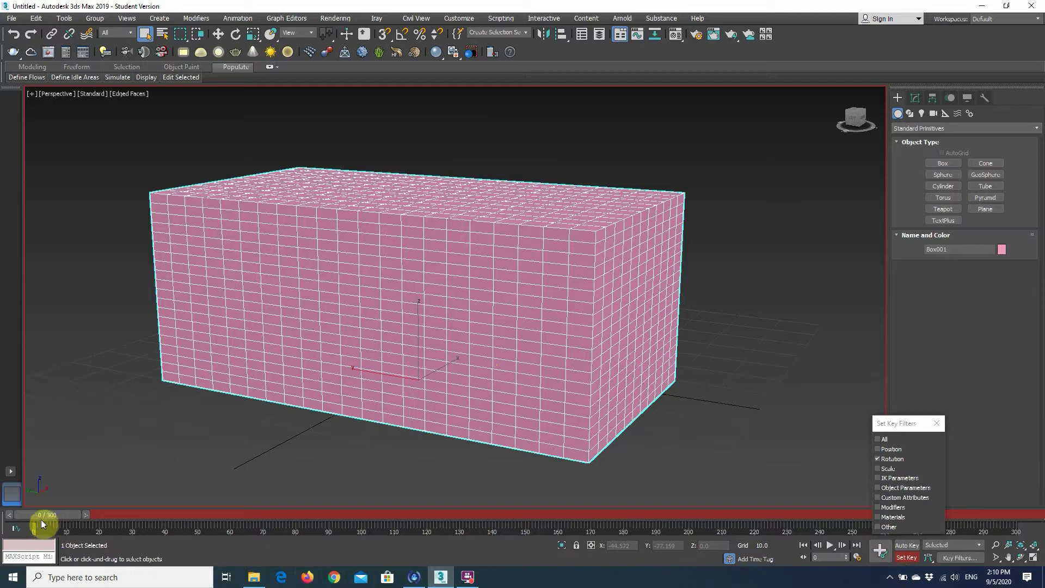
left_click_drag(48, 518, 271, 522)
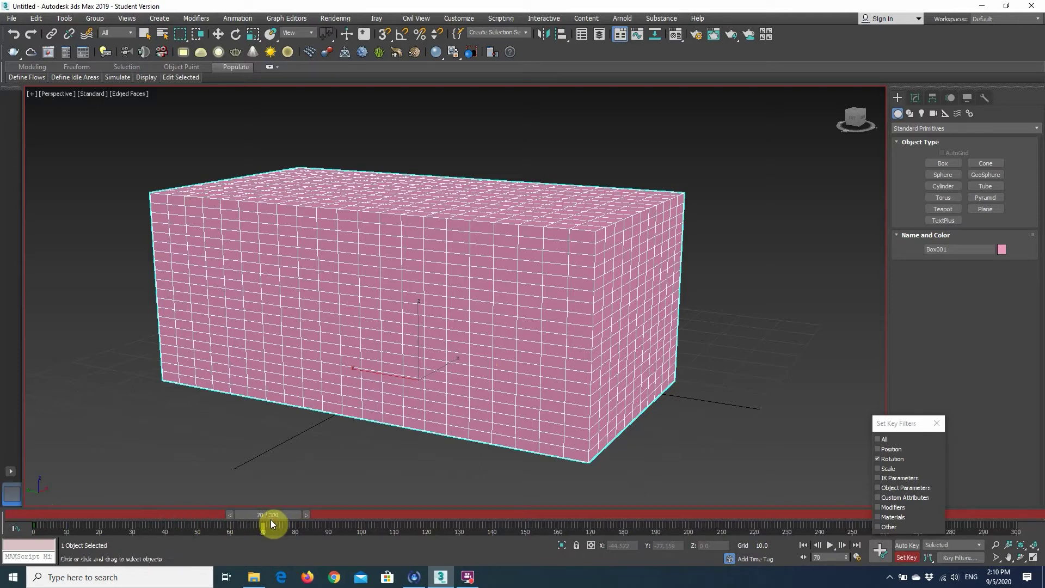
key("q")
key("w")
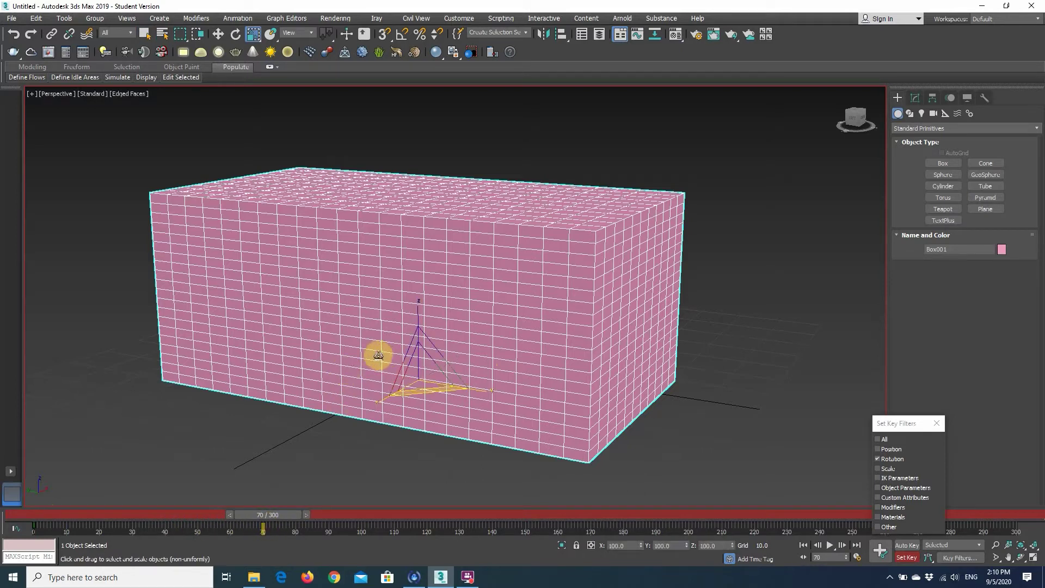
key("r")
key("e")
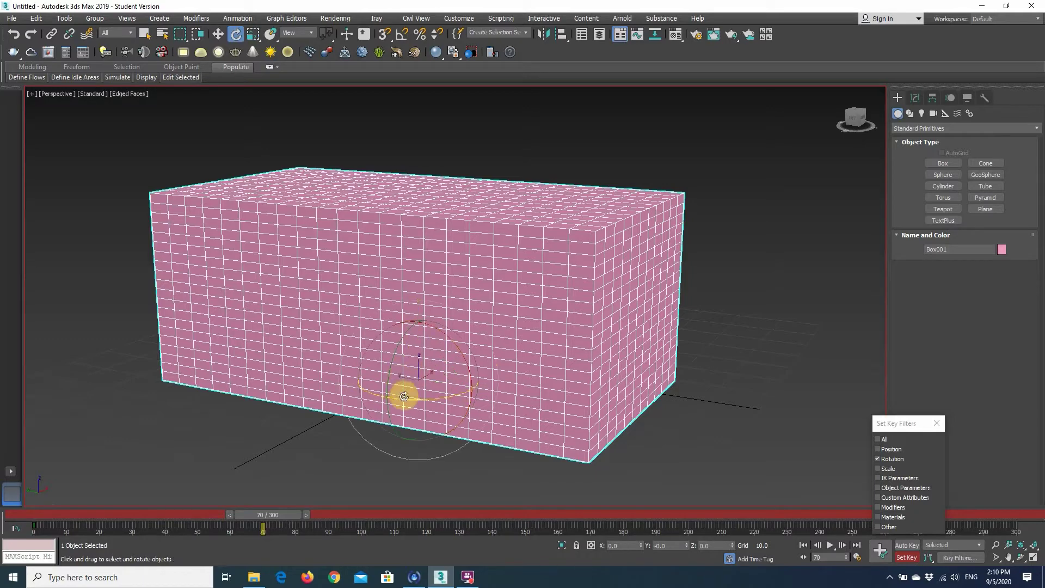
left_click_drag(401, 400, 451, 430)
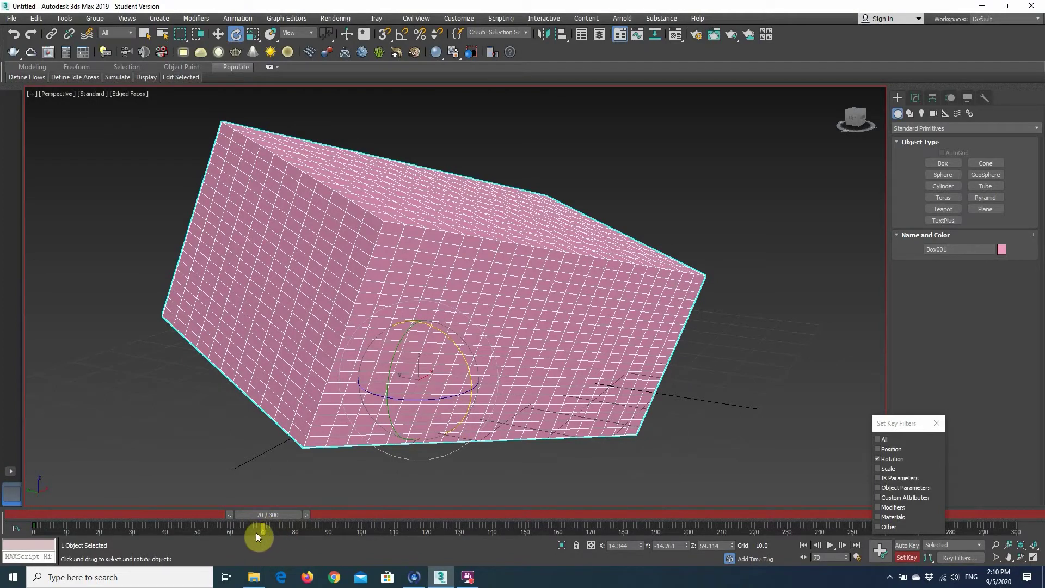
left_click(880, 551)
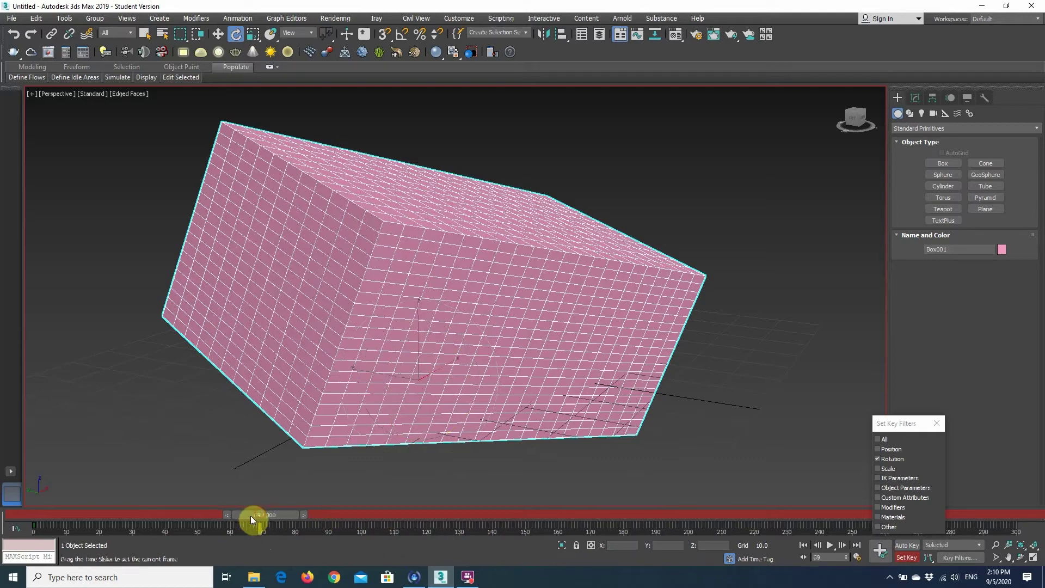
Step: Scrub and play back the keyed rotation, then stop and return to frame 0
left_click_drag(252, 517, 12, 477)
left_click(10, 471)
key("e")
left_click(829, 545)
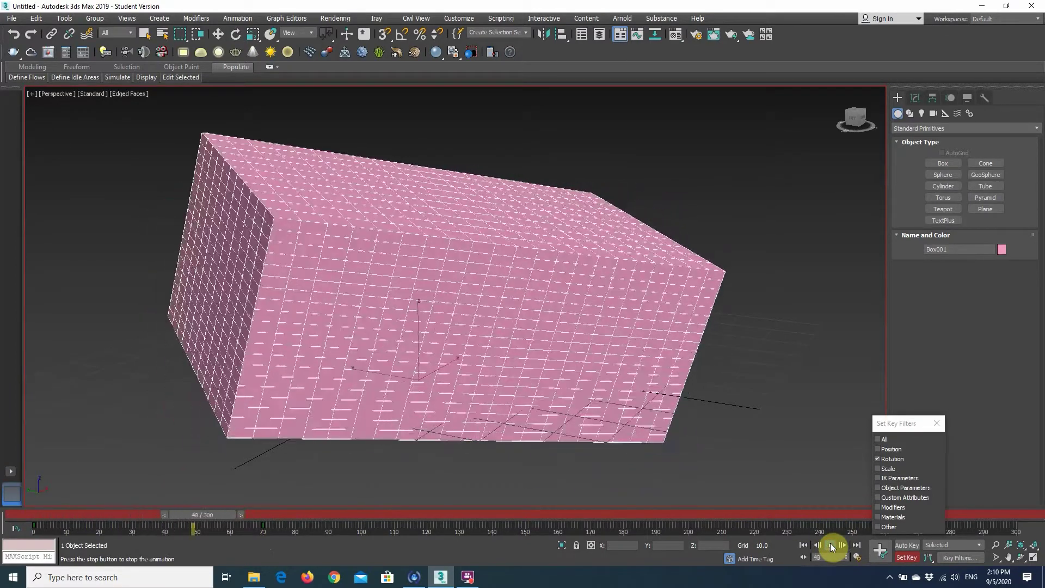
left_click(831, 547)
left_click_drag(296, 514, 1, 535)
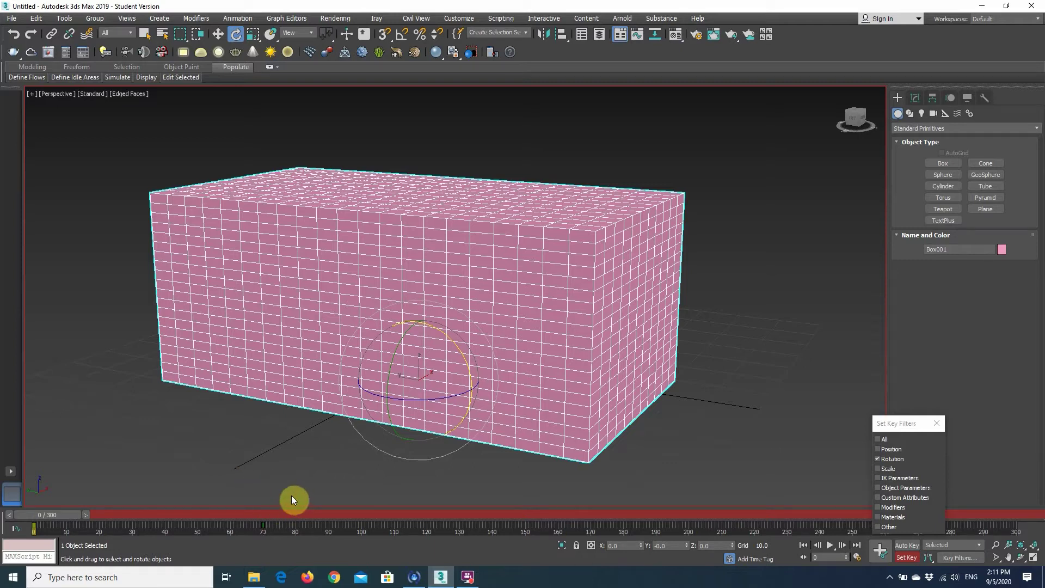
Step: Rotate the box about 81 degrees around Z at a later frame, then scrub back to frame 0
left_click_drag(36, 509, 253, 527)
key("e")
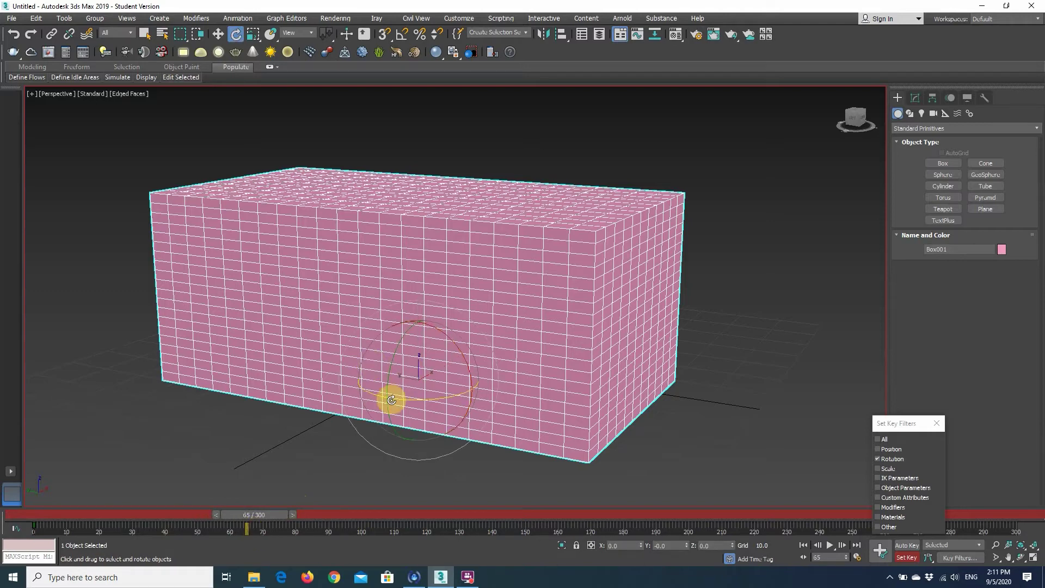
left_click_drag(391, 400, 482, 416)
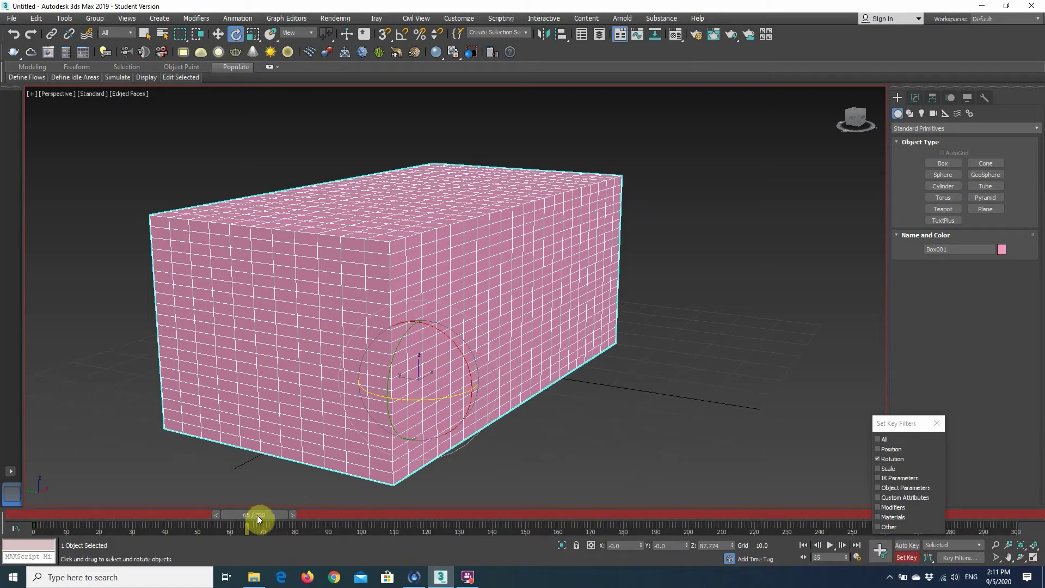
left_click_drag(258, 516, 21, 517)
key("e")
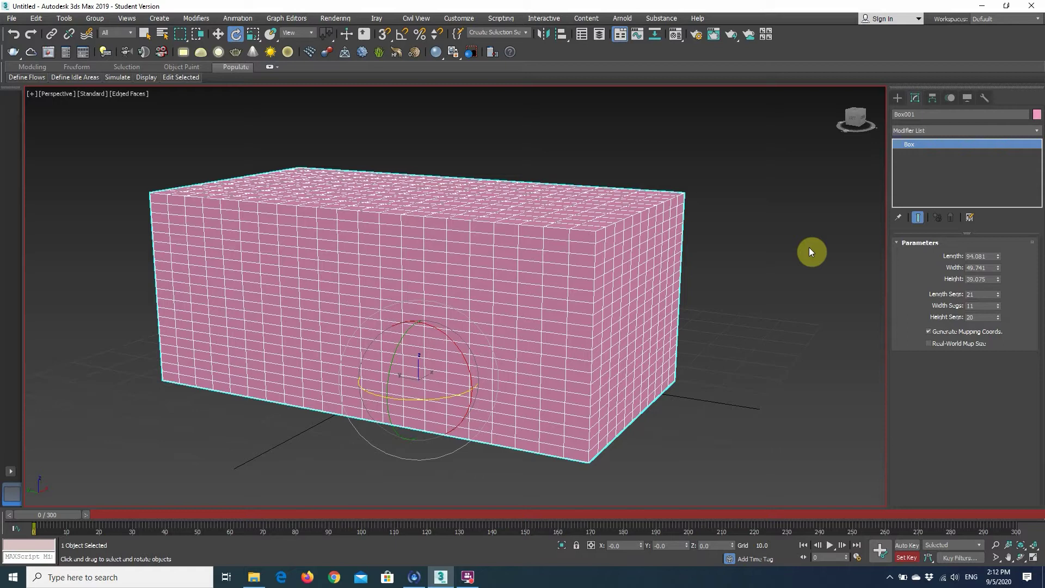
Step: Choose Bend from the Object-Space Modifiers in the Modifier List for the box
left_click(912, 131)
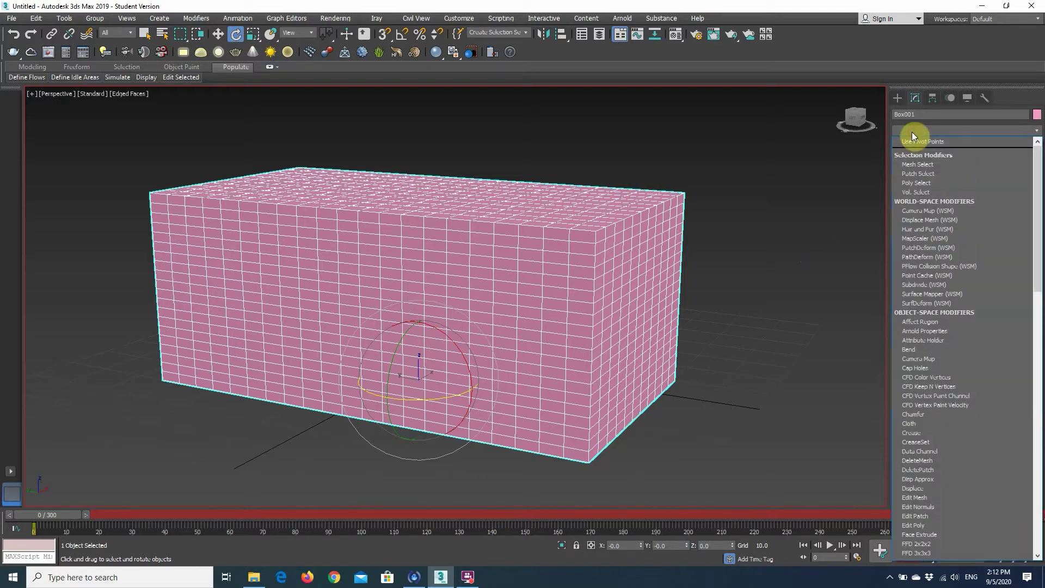
key("e")
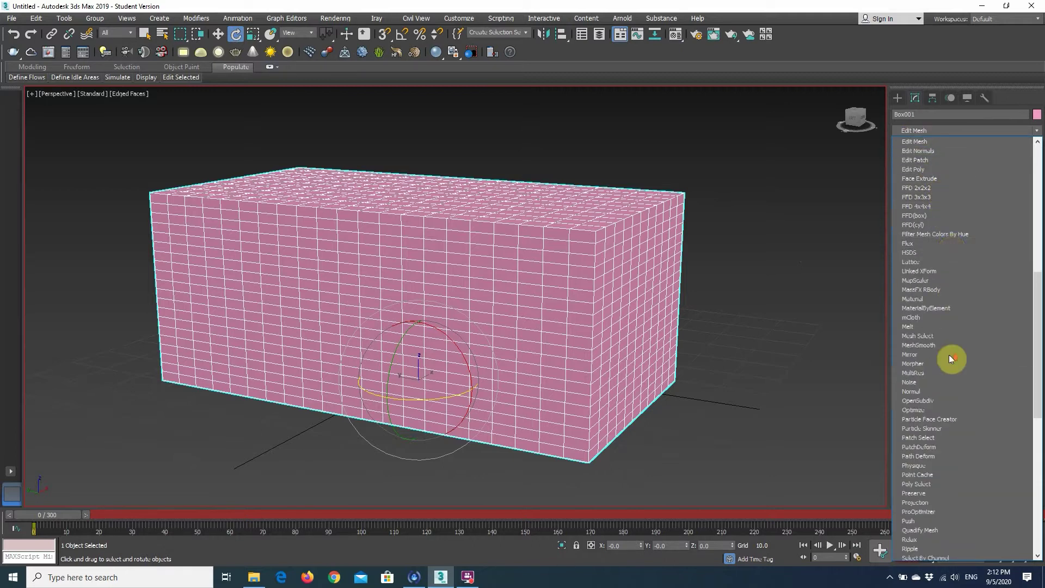
scroll(947, 374, "up", 10)
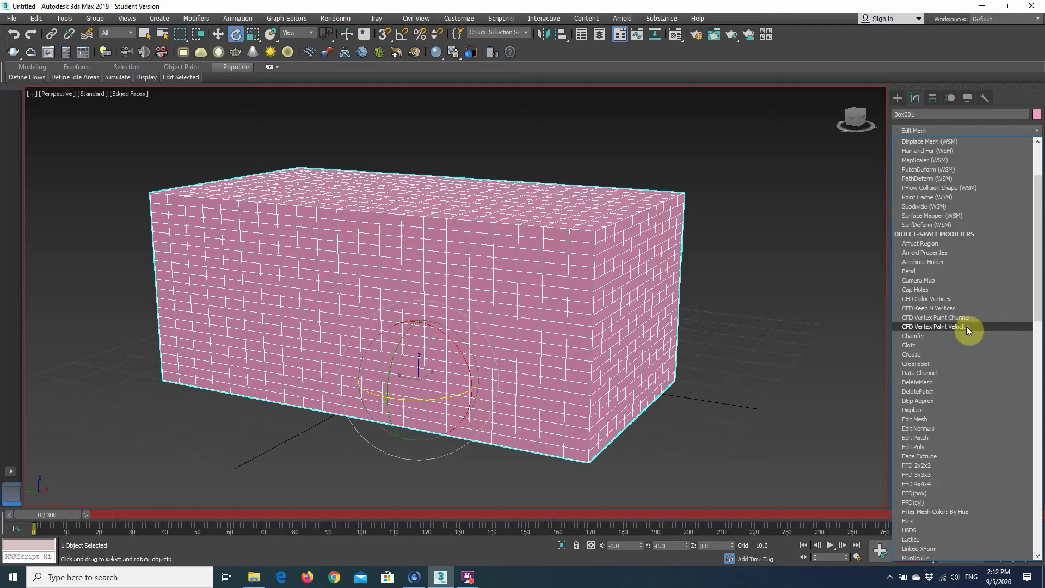
left_click(936, 271)
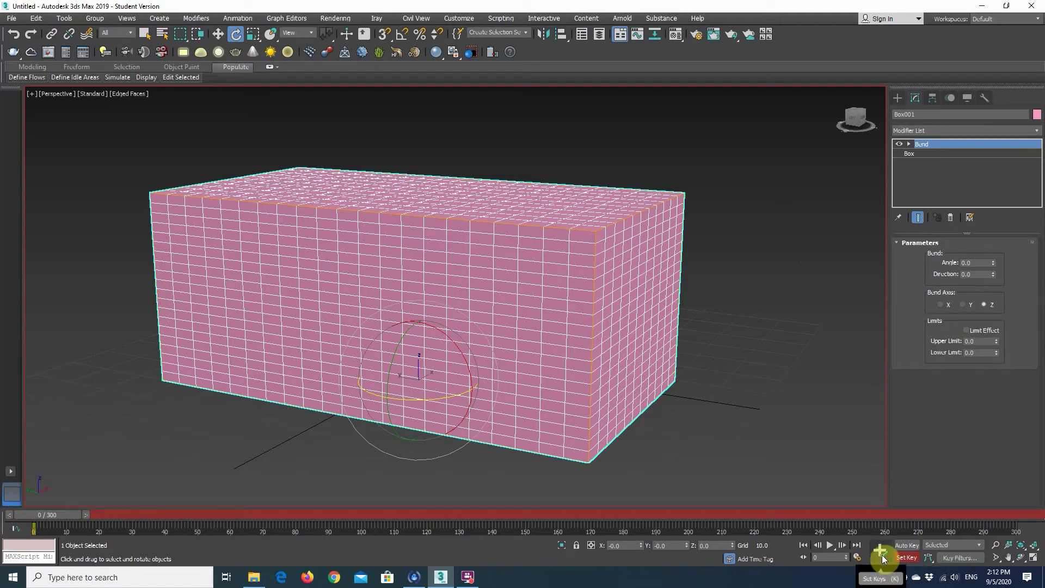
Step: Set the Bend axis to X and Angle to 360, curling the box into a closed ring
left_click_drag(51, 515, 361, 532)
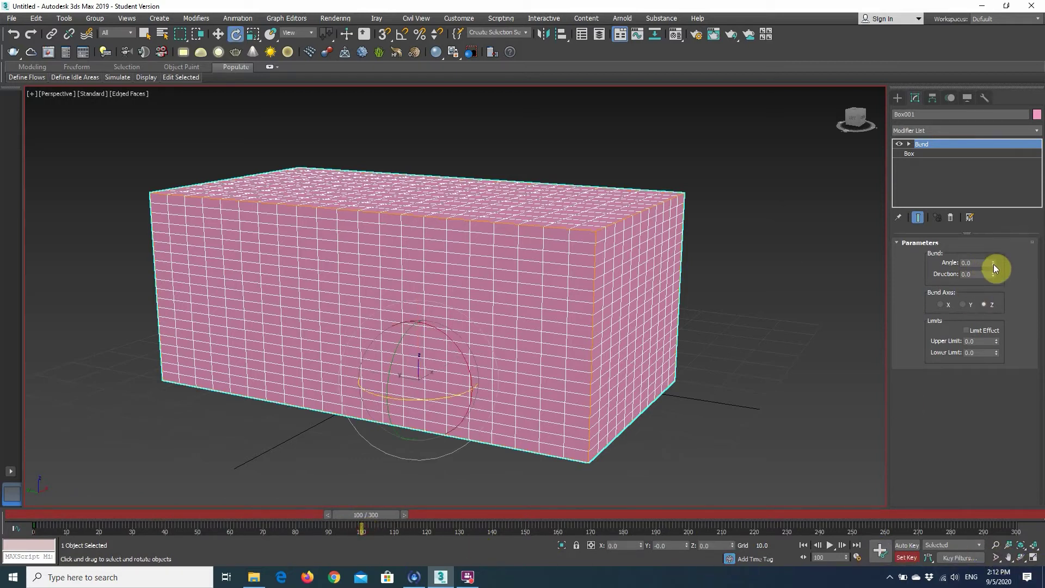
left_click_drag(993, 263, 1006, 185)
middle_click_drag(637, 306, 570, 294, "alt")
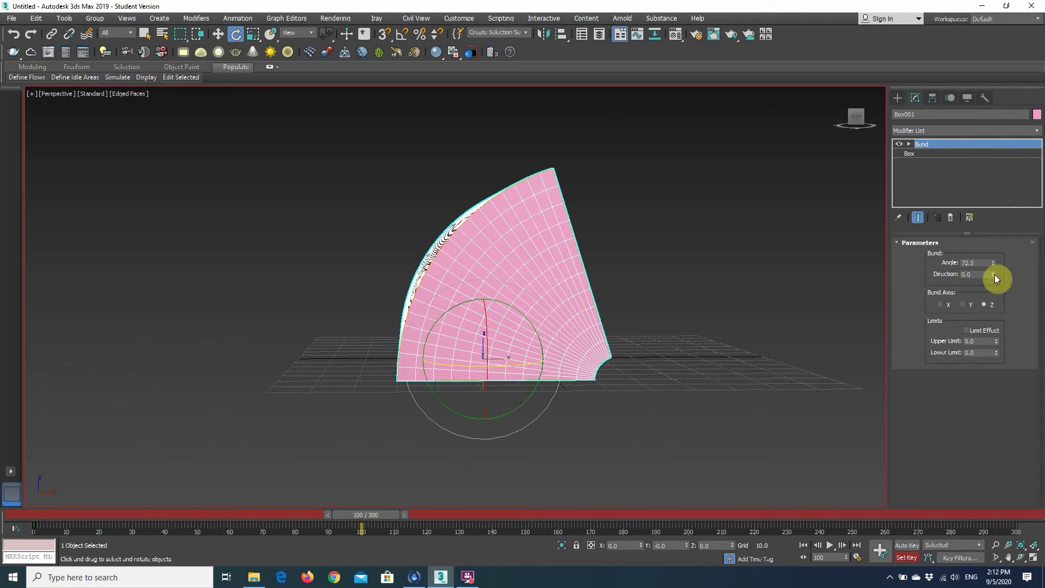
left_click(940, 304)
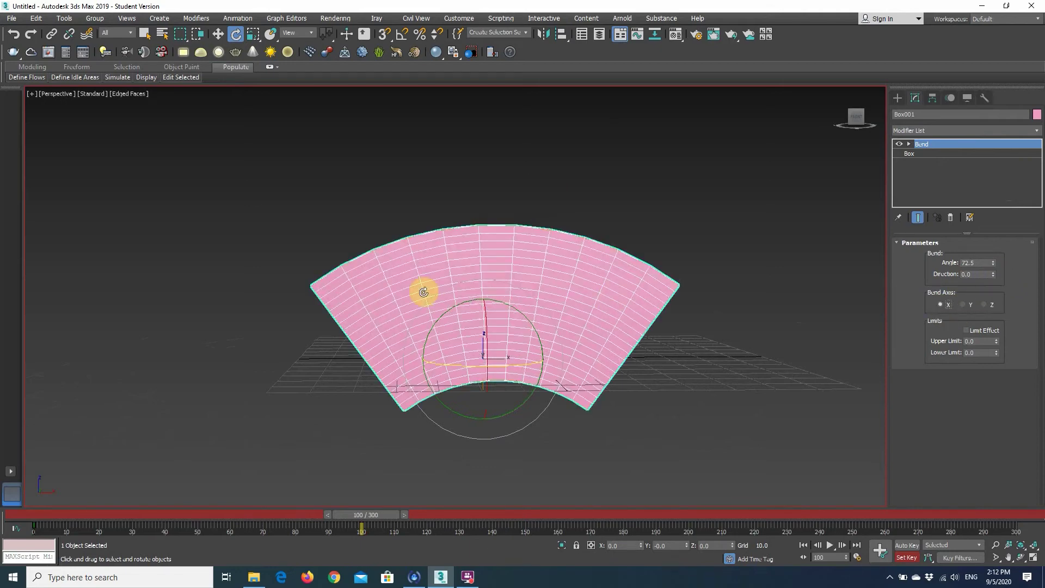
middle_click_drag(423, 292, 459, 296, "alt")
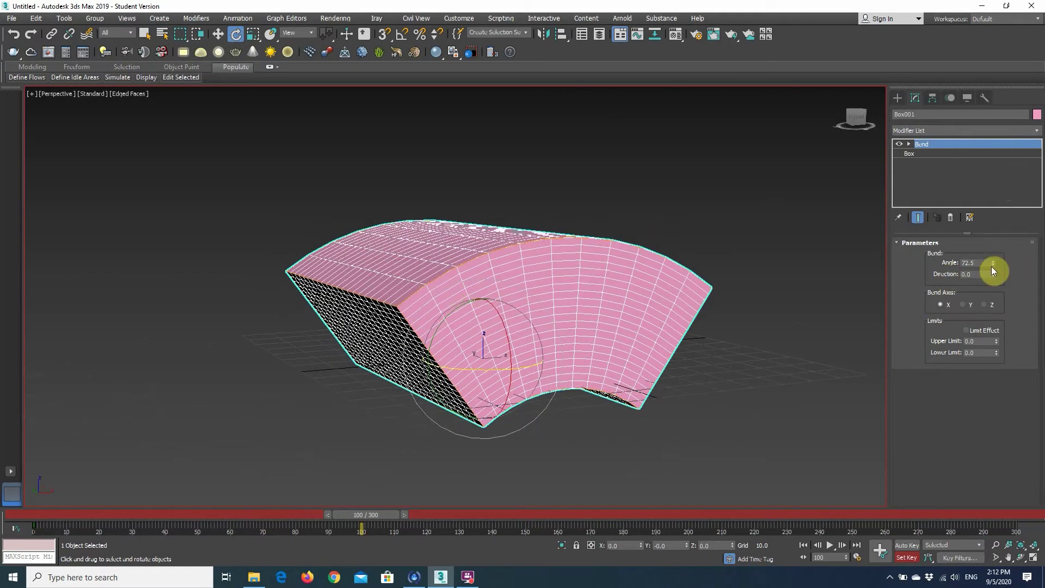
left_click_drag(993, 271, 932, 504)
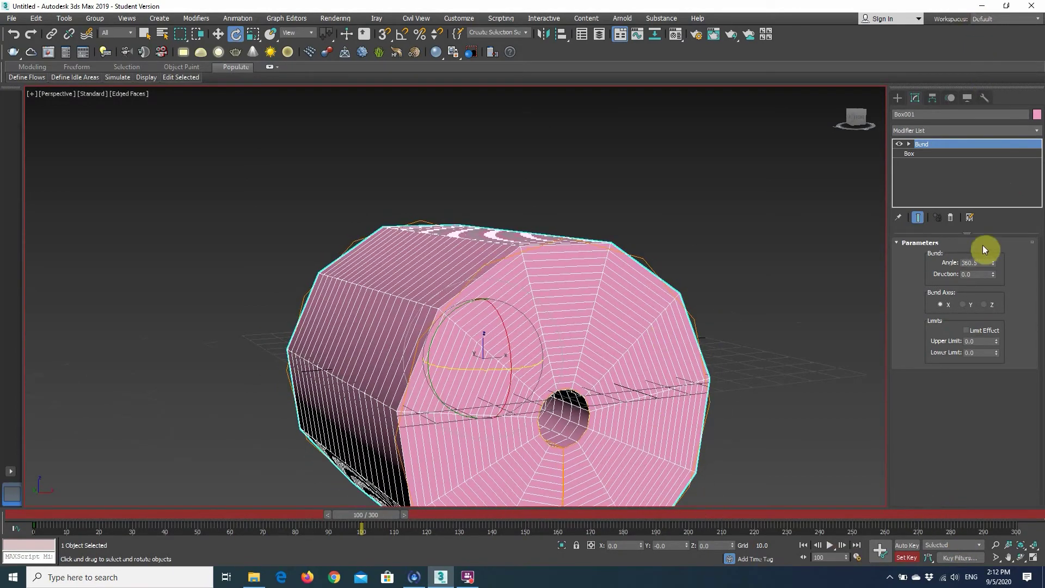
double_click(988, 266)
type("360")
key("Return")
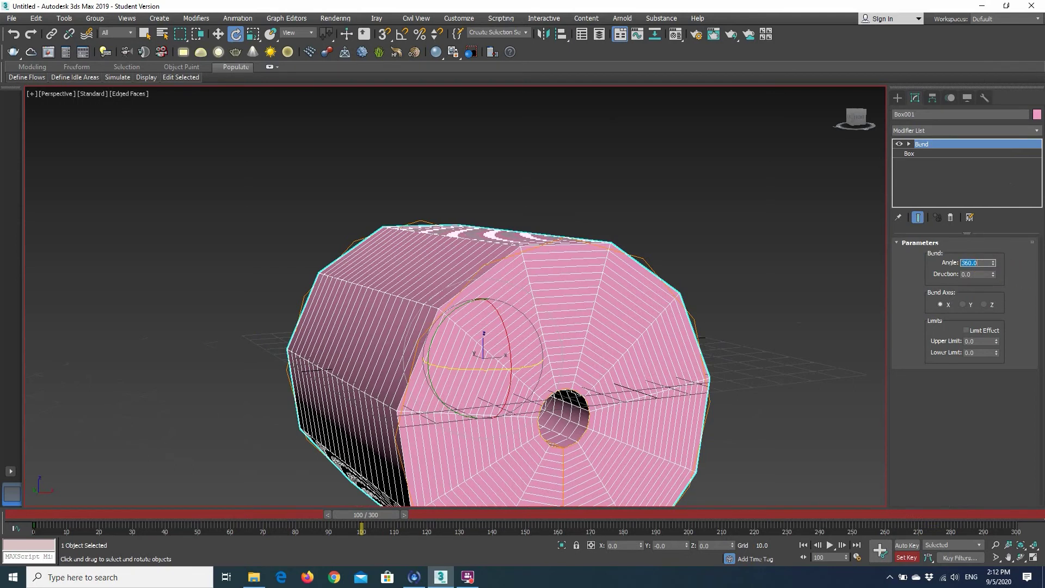
middle_click_drag(640, 374, 525, 303, "alt")
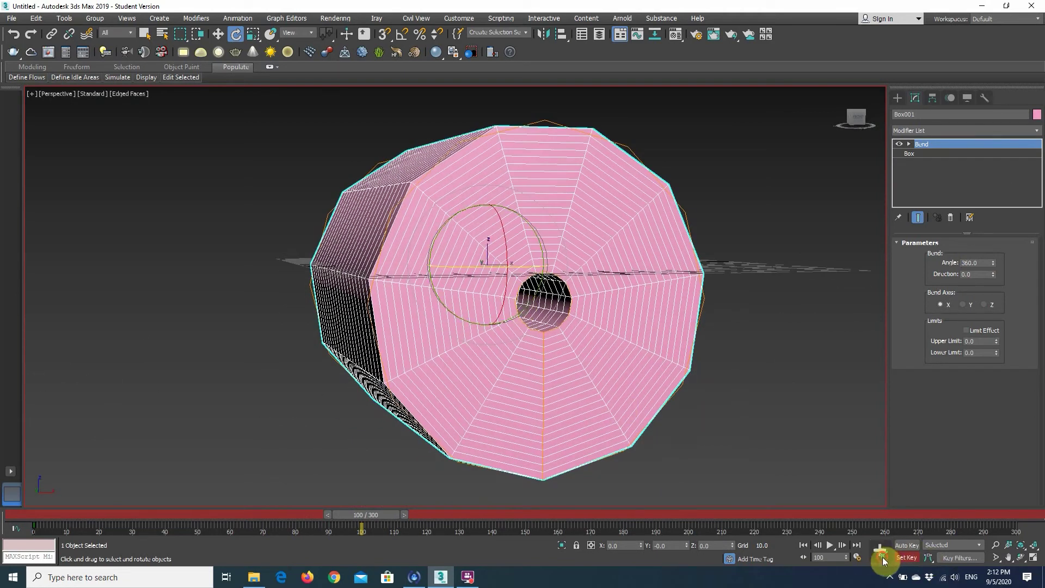
Step: Enable Modifiers in Set Key Filters and move the time slider to frame 100
left_click(960, 557)
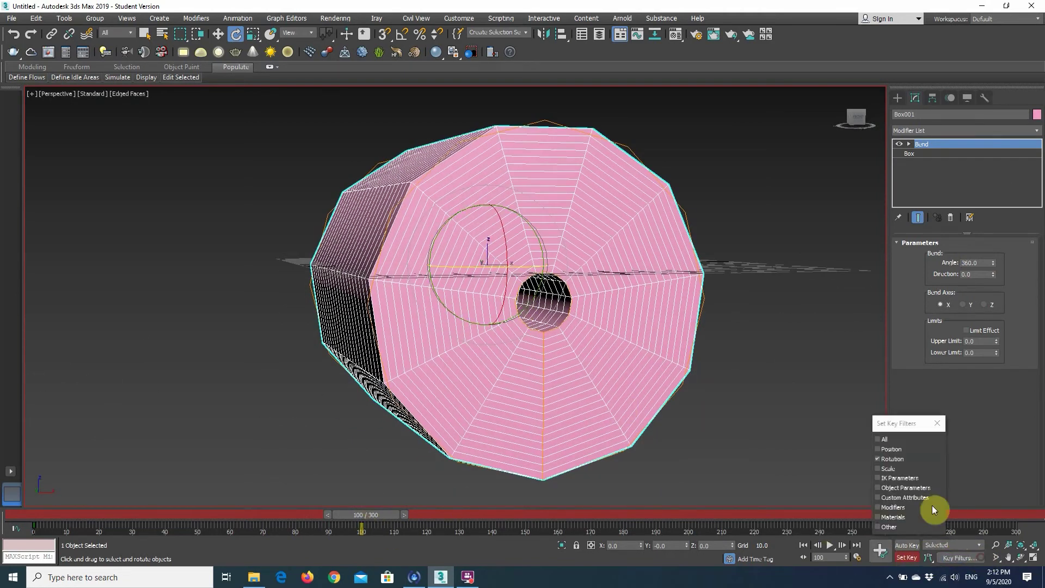
left_click(889, 507)
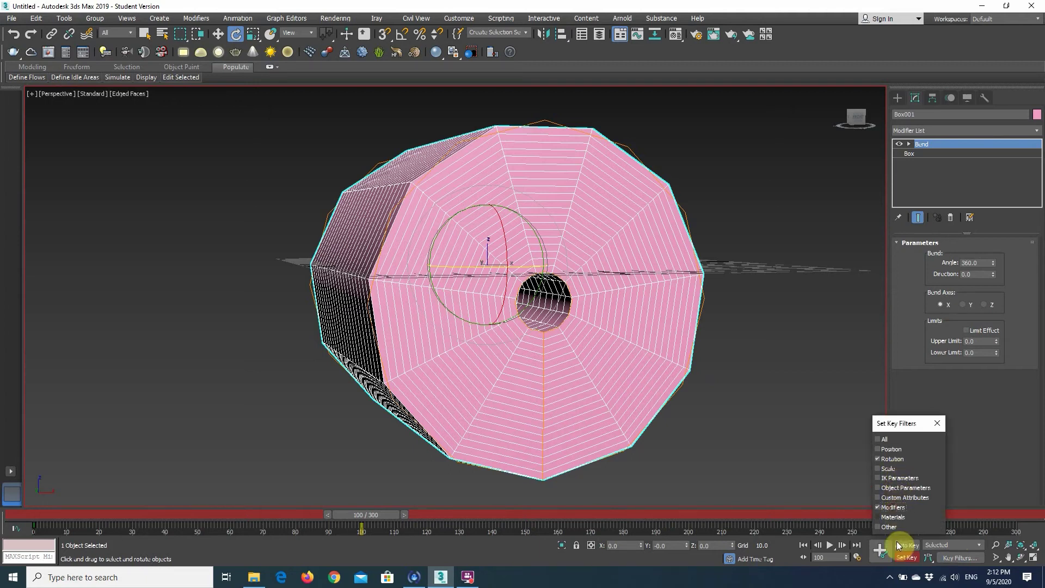
left_click(976, 490)
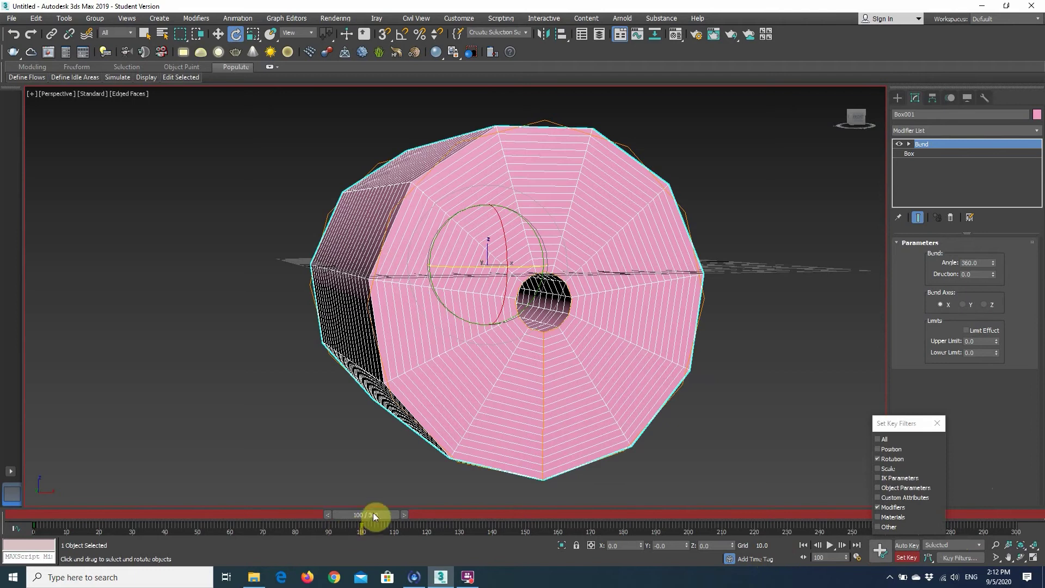
left_click_drag(374, 515, 10, 517)
key("e")
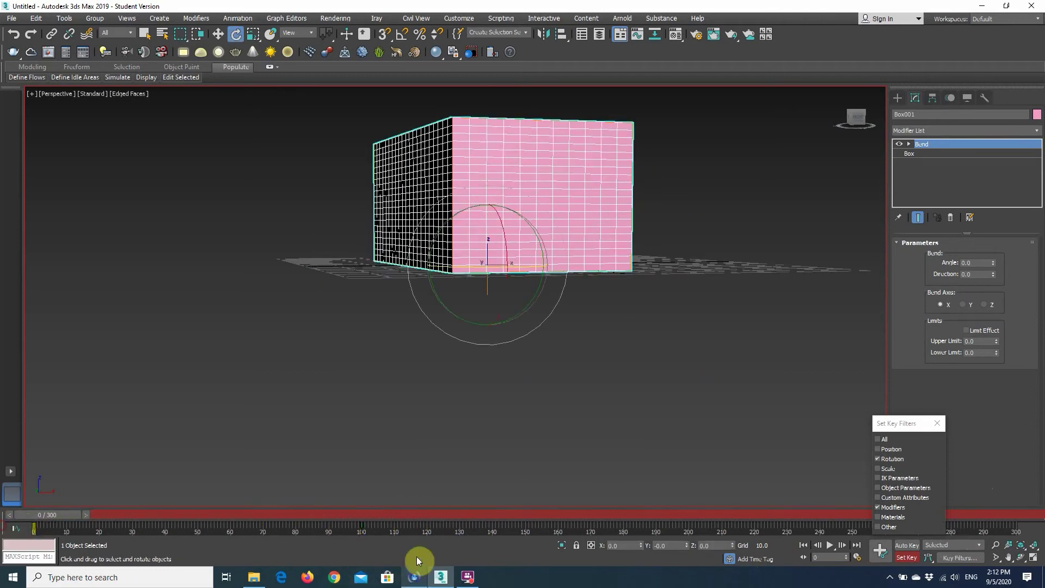
left_click(937, 422)
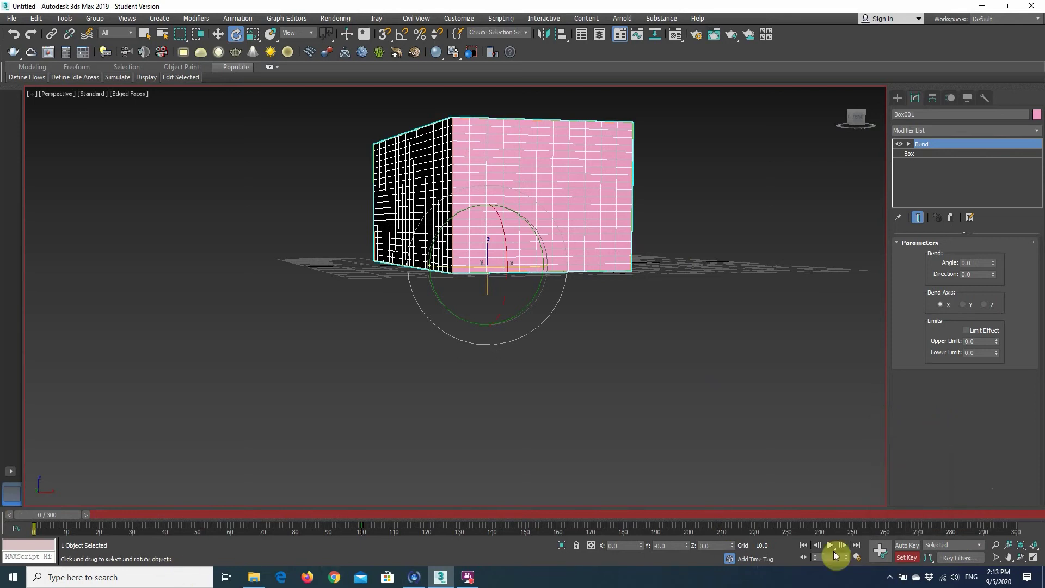
left_click_drag(44, 515, 361, 532)
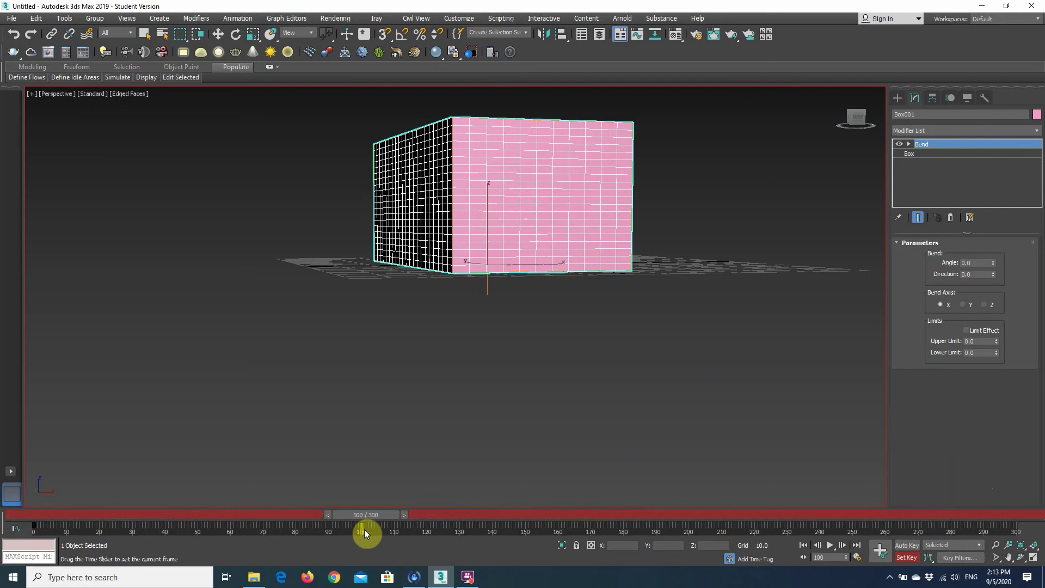
Step: Set the Bend Angle to 360 at frame 100 and record a key
key("e")
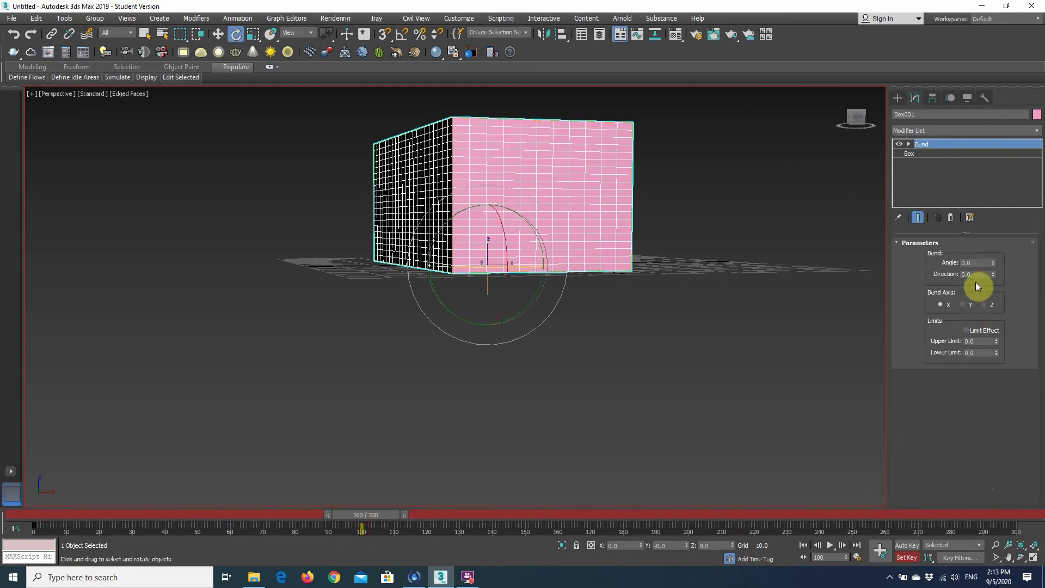
left_click_drag(994, 265, 983, 585)
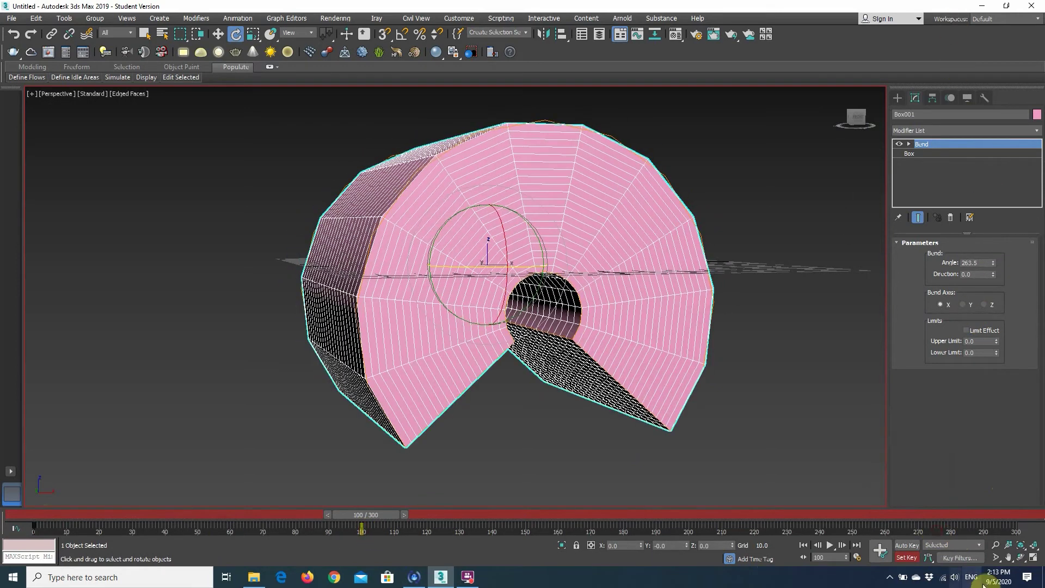
double_click(979, 264)
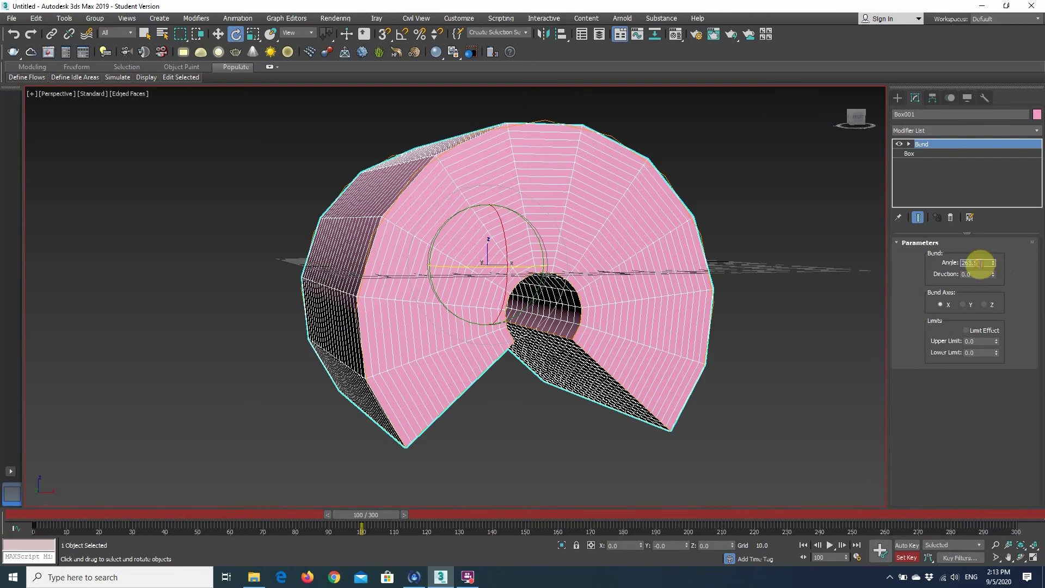
type("3")
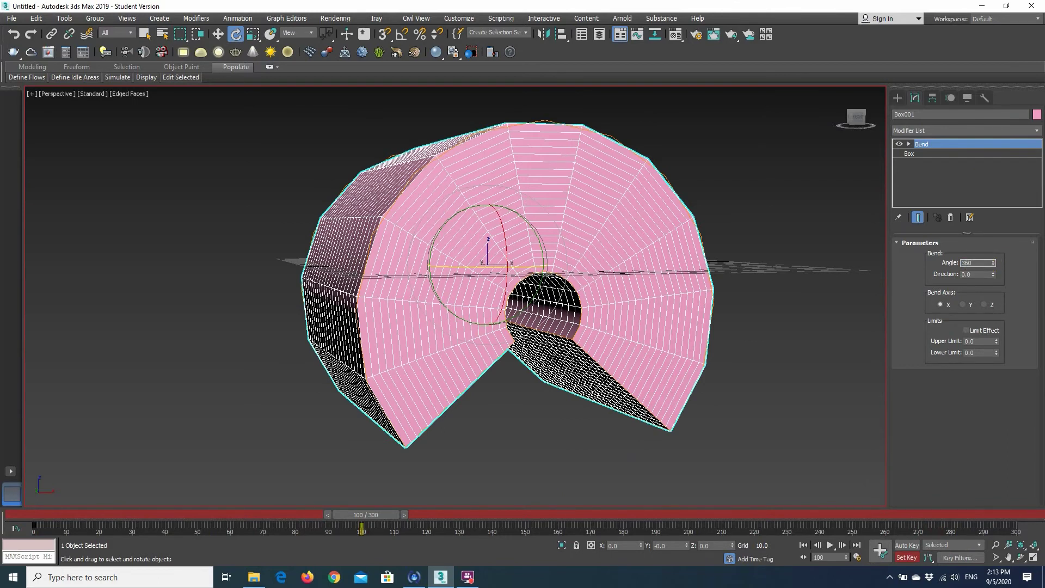
type("60")
key("Return")
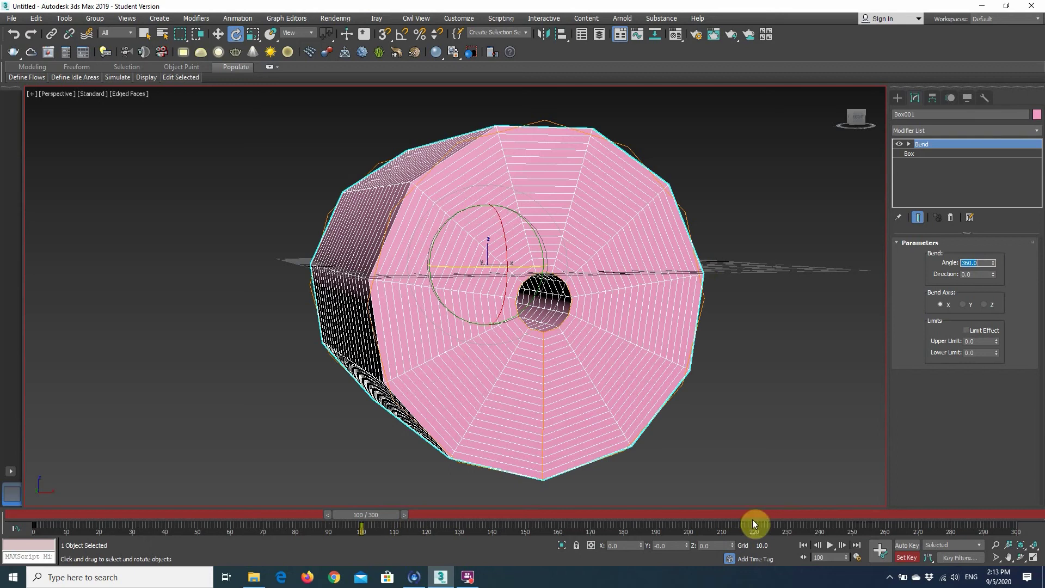
left_click(881, 558)
Step: Scrub to frame 49 to check the half bend, then play and stop the animation
left_click_drag(373, 517, 34, 525)
key("e")
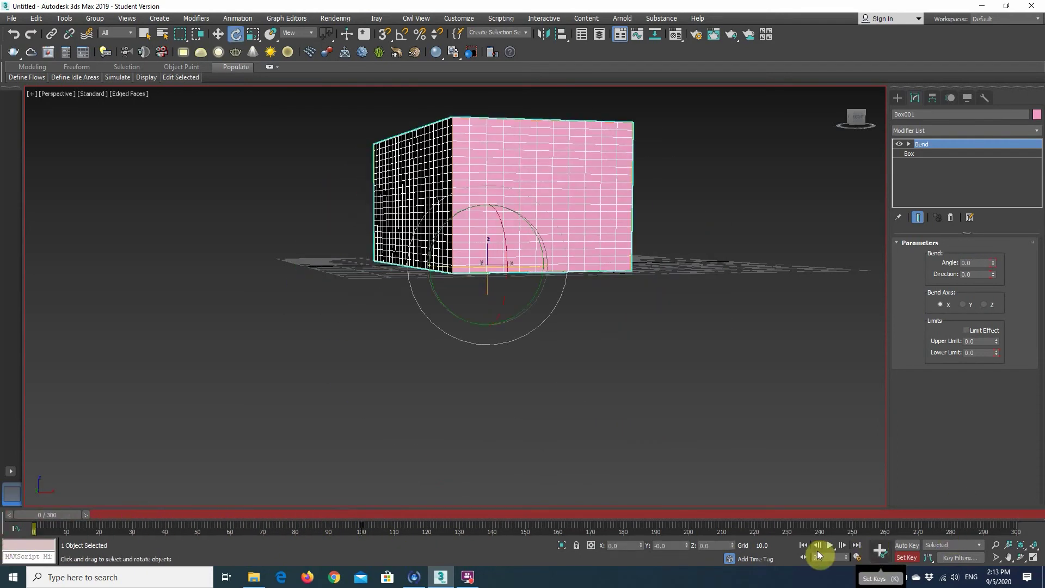
left_click(828, 545)
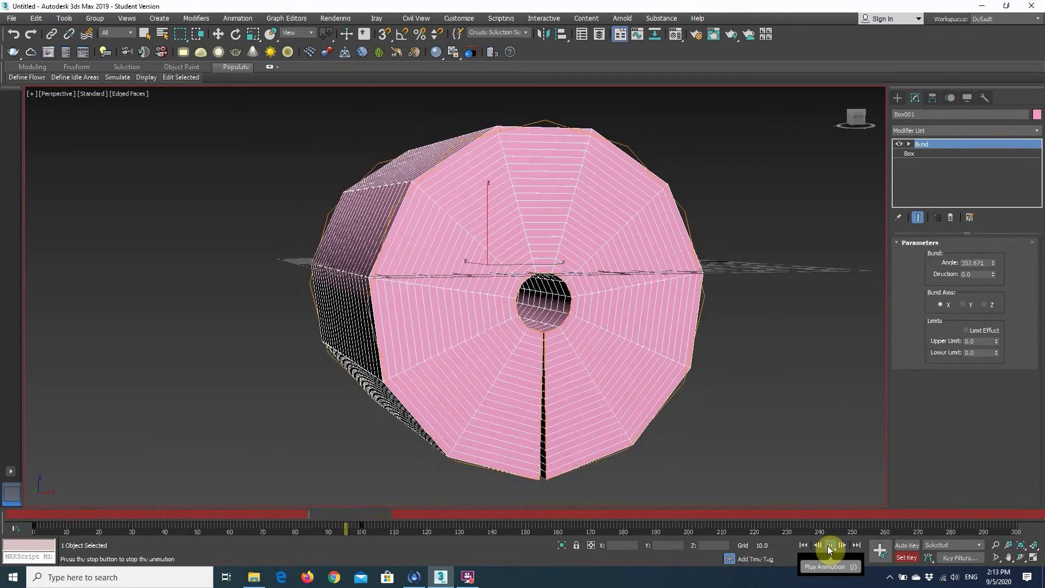
left_click(827, 546)
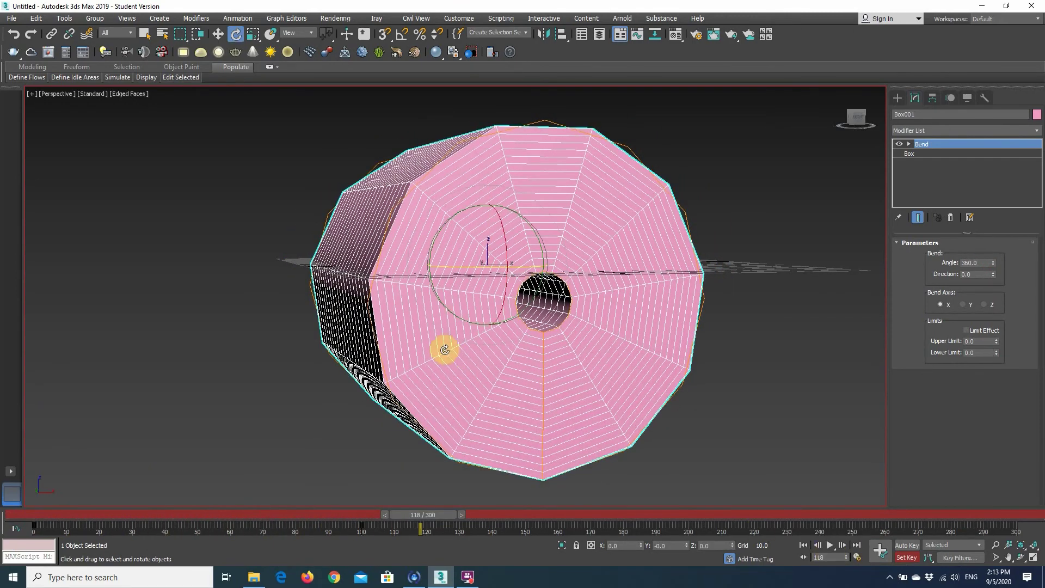
Step: Orbit the Perspective view around the tube to inspect its side and top
middle_click_drag(466, 340, 562, 336, "alt")
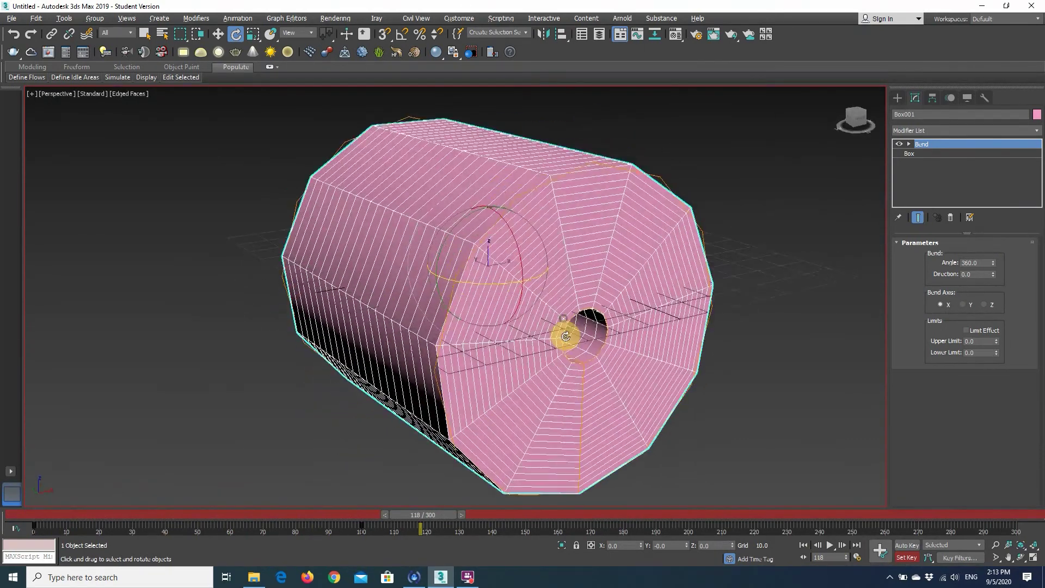
middle_click_drag(716, 380, 704, 367, "alt")
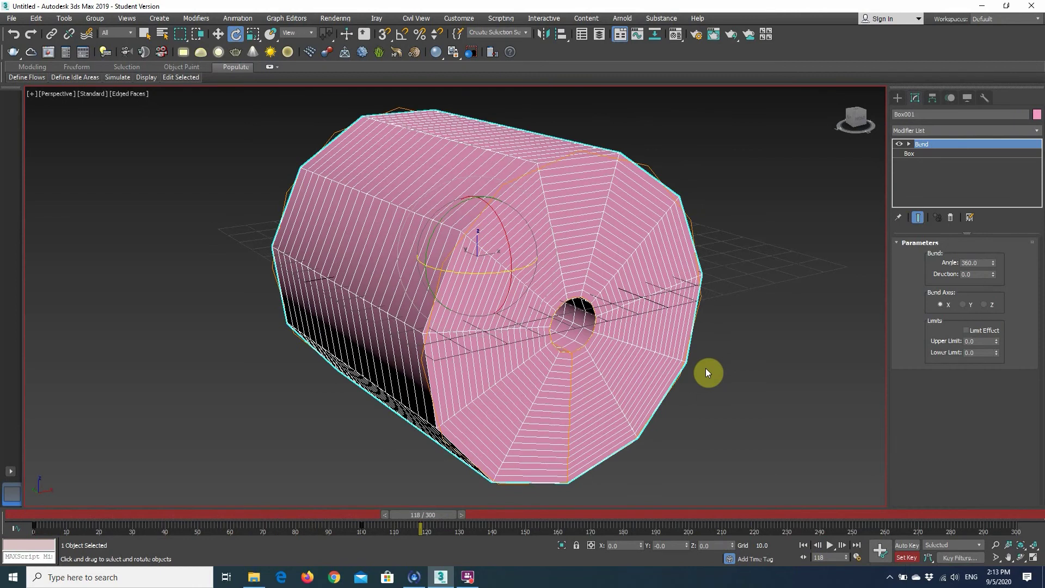